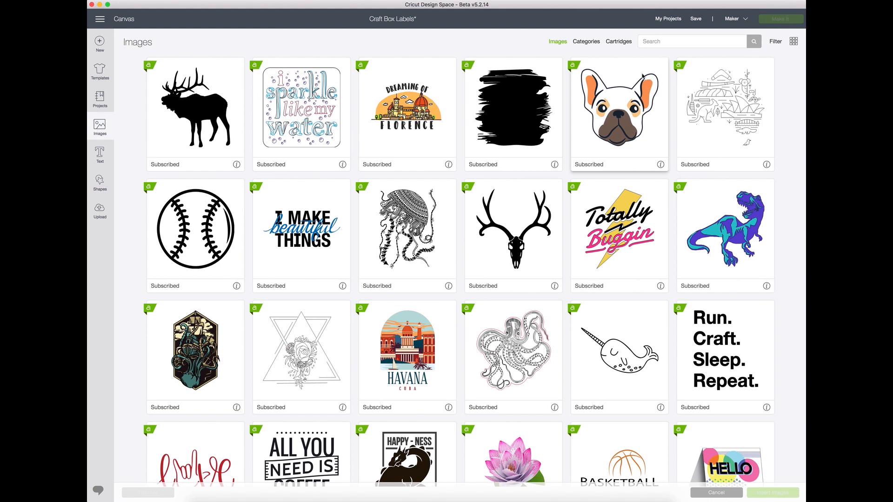
Search the image library for "vine leaf wreath" and insert the plain green leaf wreath into the canvas
click(657, 41)
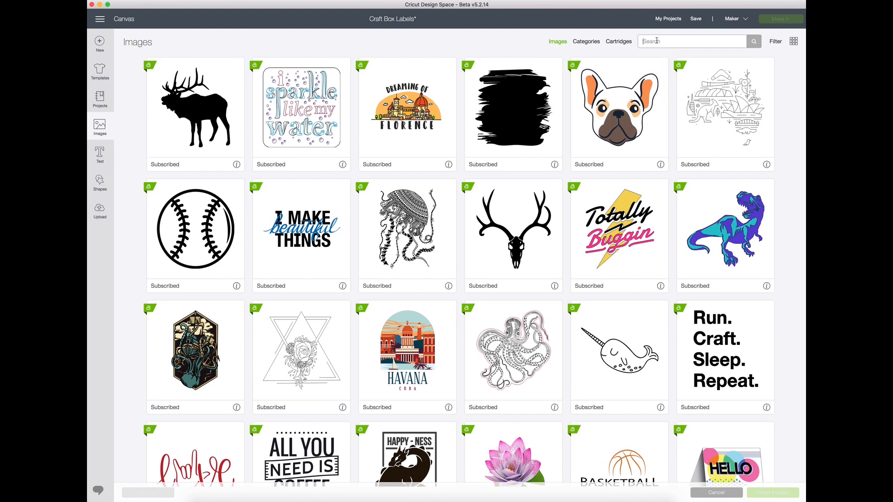
text(vine leaf wreath)
key(Return)
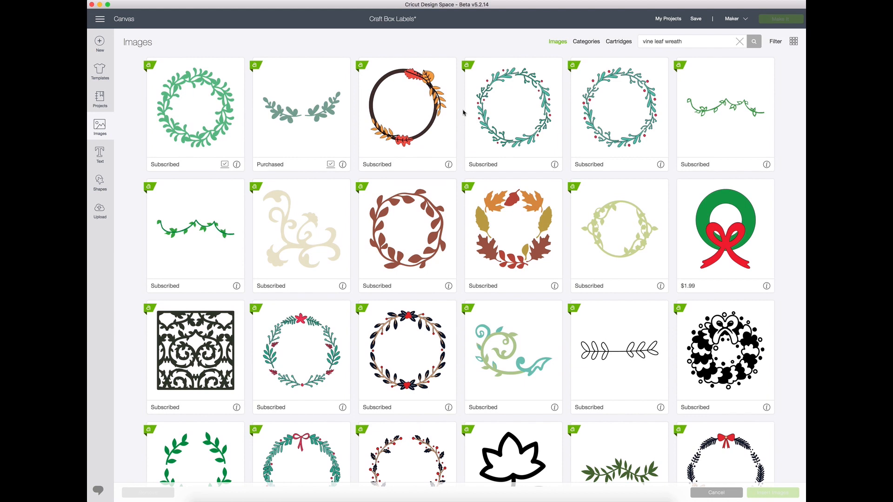
click(201, 106)
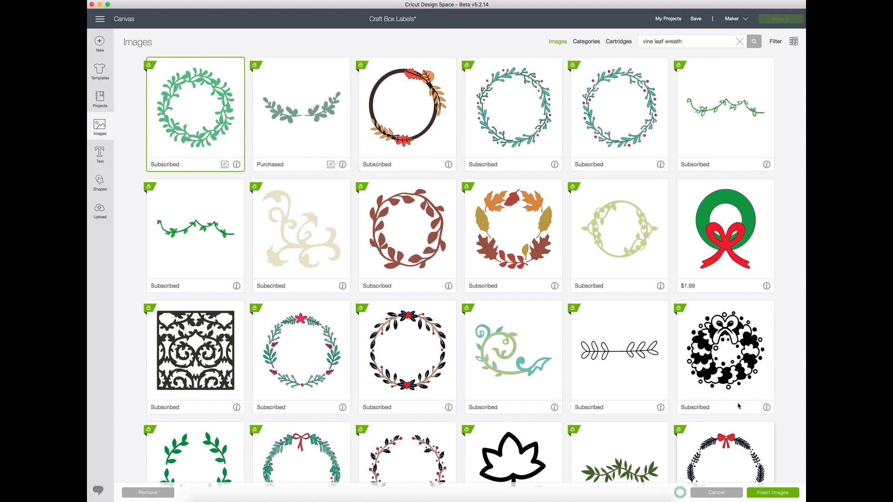
click(774, 493)
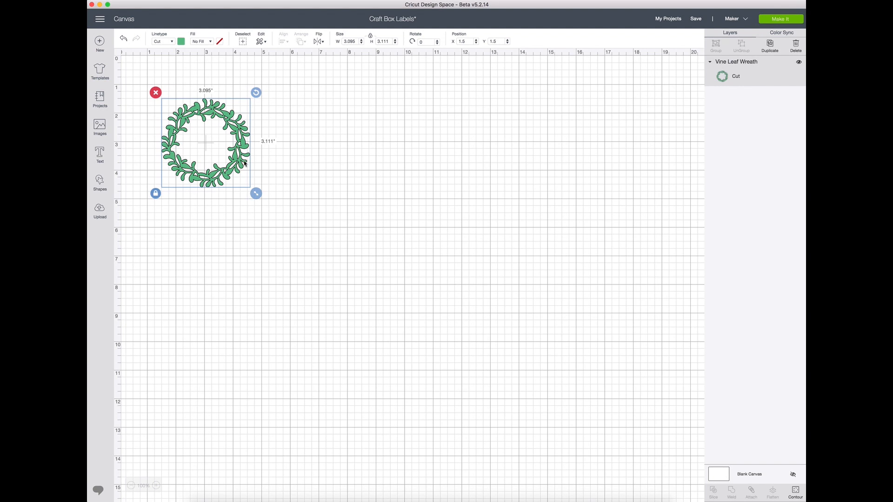
Enlarge the wreath to about 9.45 by 9.5 inches and place it at about X 0.64, Y 0.43
drag(220, 155, 187, 122)
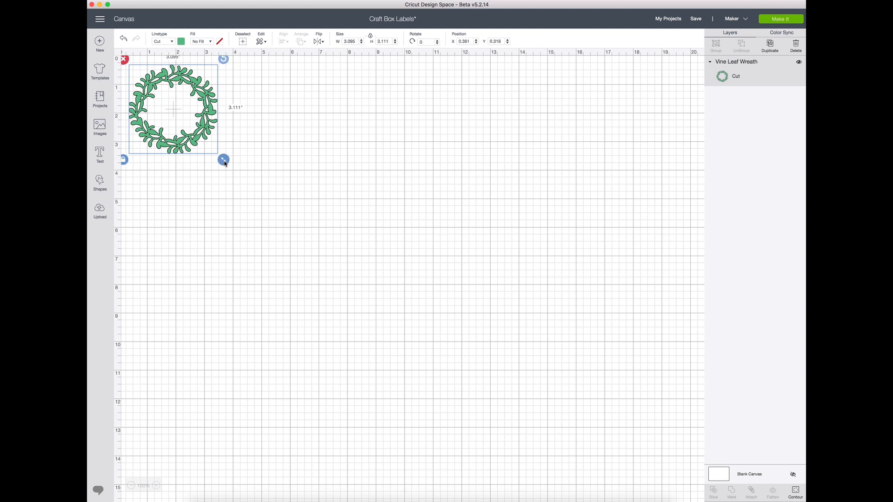
drag(224, 162, 357, 345)
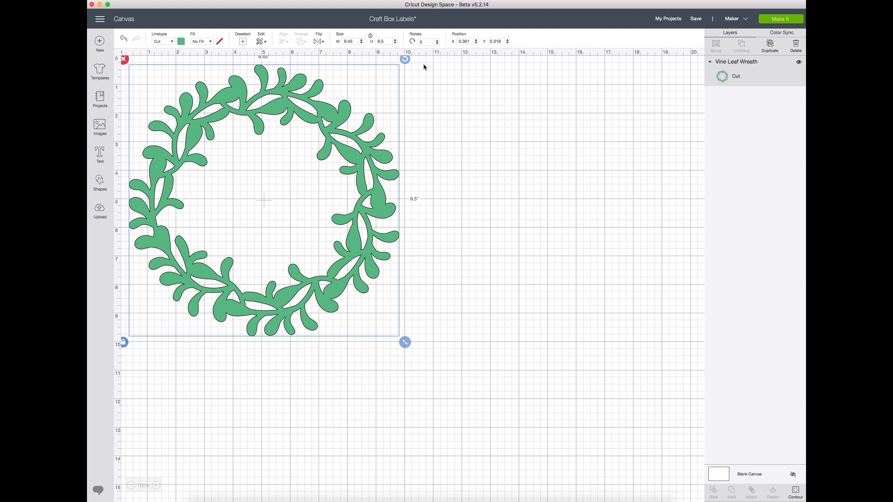
drag(273, 184, 281, 187)
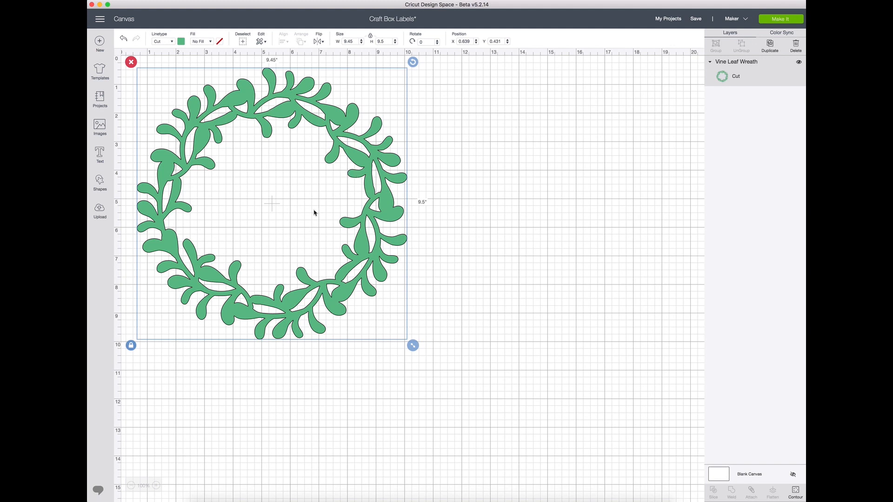
Add the text "VINYL" in capitals and place it inside the wreath, enlarged to about 4.47 inches wide
click(101, 154)
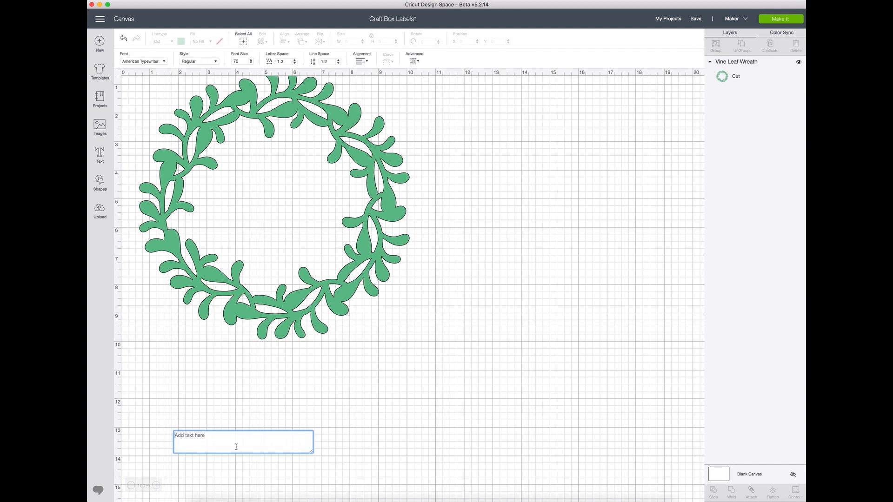
text(Vin)
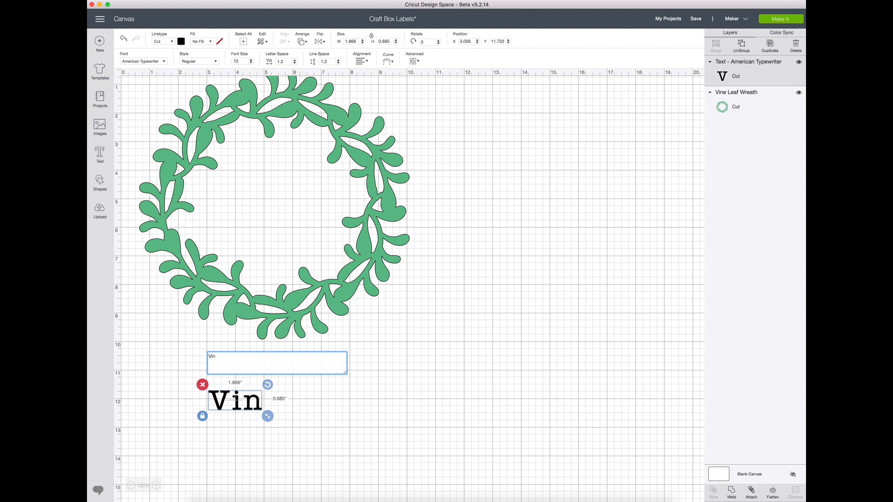
key(BackSpace)
key(BackSpace)
text(INYL)
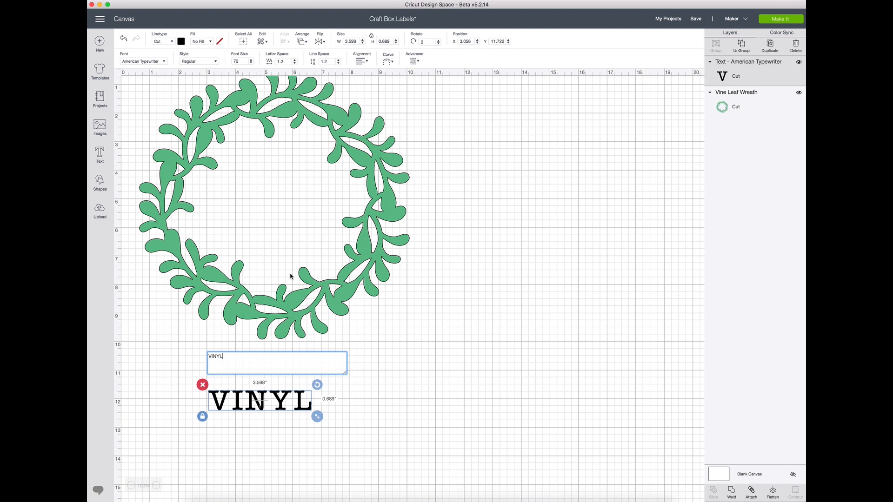
click(364, 440)
drag(278, 410, 344, 224)
Send the wreath to the front and shift it to about X 0.61, Y 0.13 around the text
drag(282, 195, 282, 195)
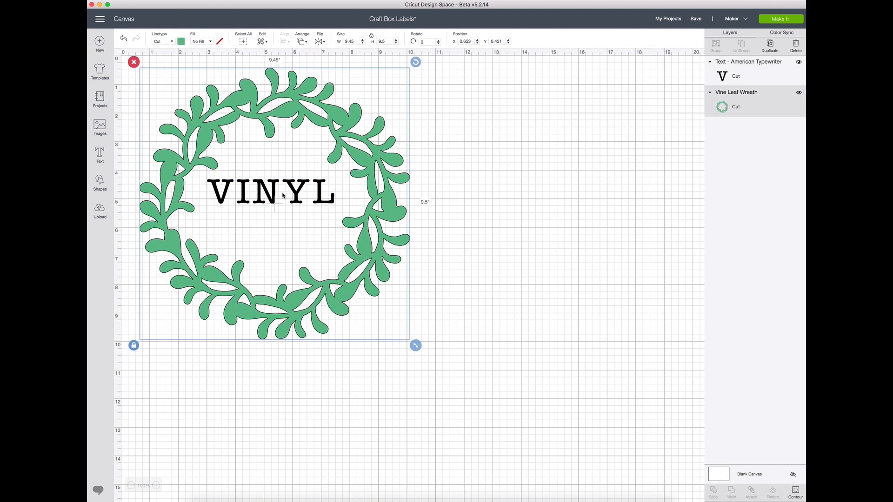
right_click(362, 241)
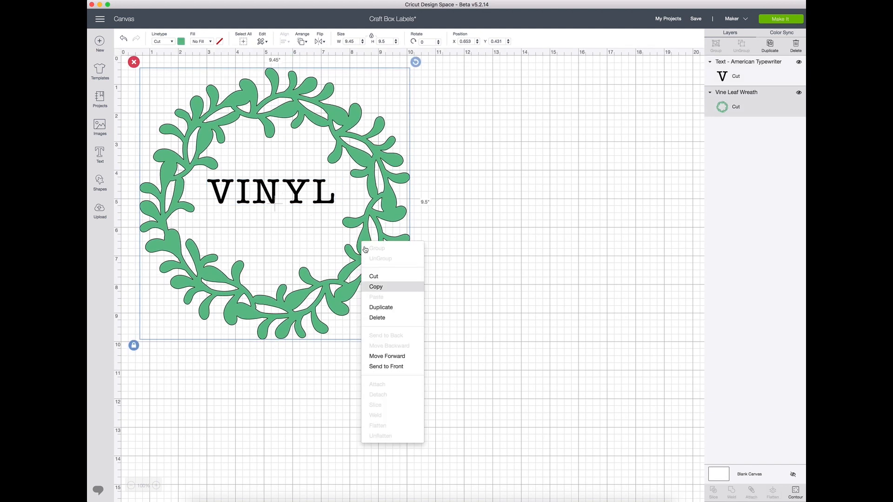
click(377, 367)
drag(283, 194, 282, 184)
Send the wreath to the back and reposition the VINYL text at about X 3.04, Y 4.39 inside it
right_click(377, 186)
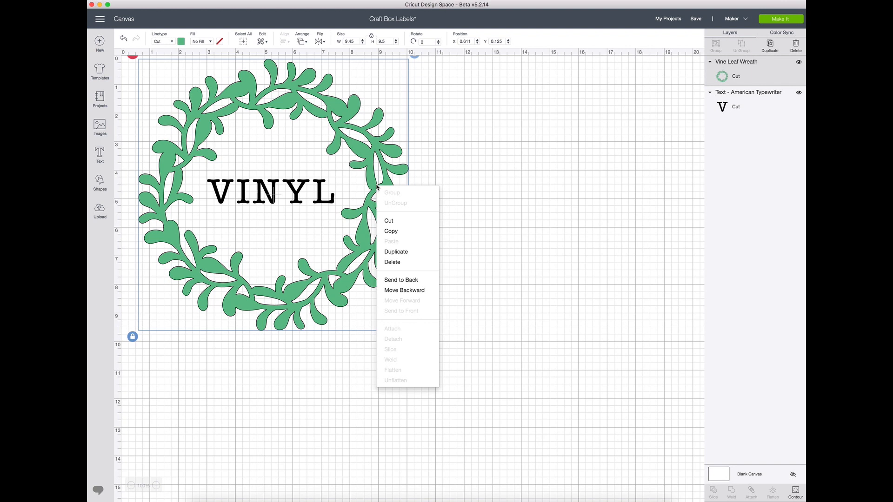
click(410, 280)
drag(290, 196, 292, 197)
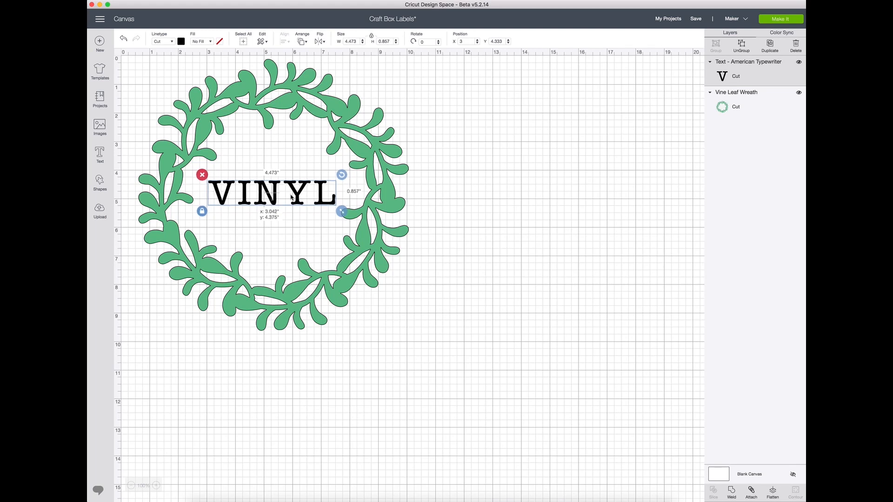
drag(291, 197, 292, 197)
click(505, 213)
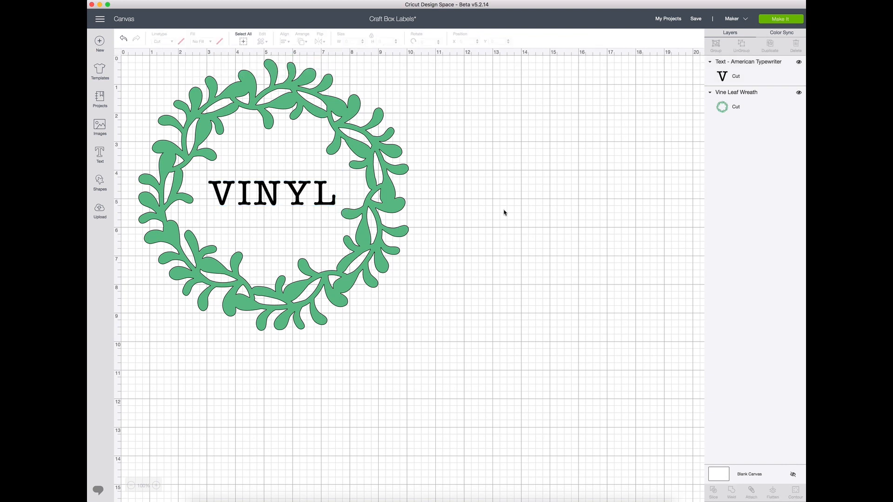
Duplicate the VINYL text and move the copy outside the wreath to about X 11.04, Y 2.03
click(252, 196)
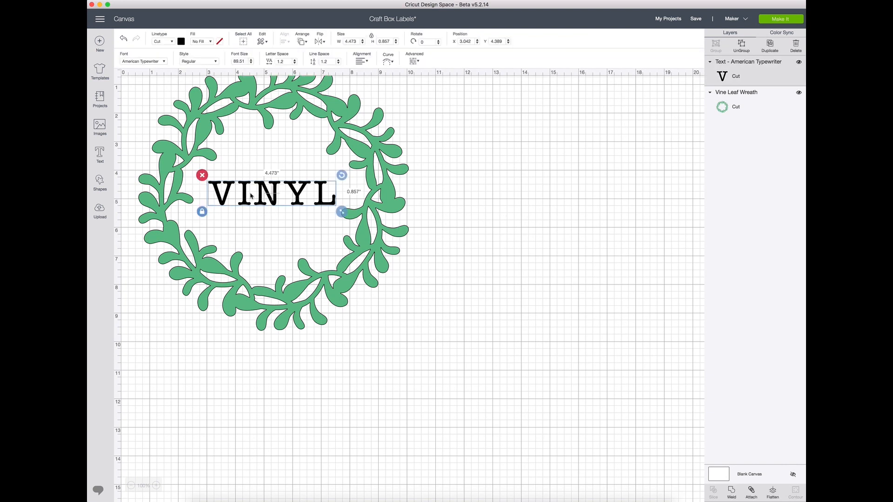
right_click(251, 196)
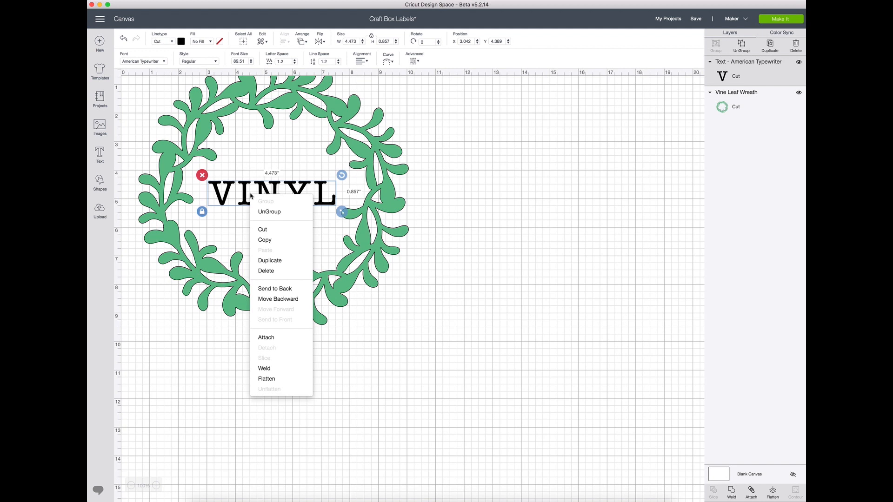
click(272, 260)
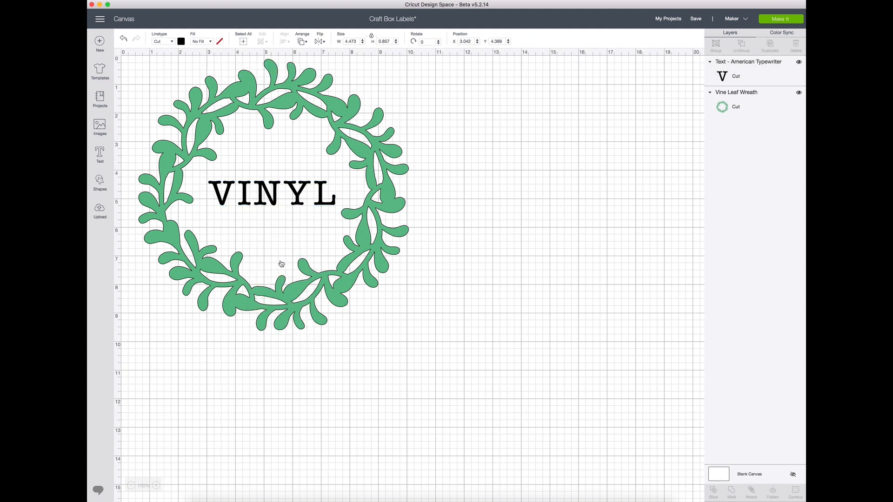
right_click(268, 212)
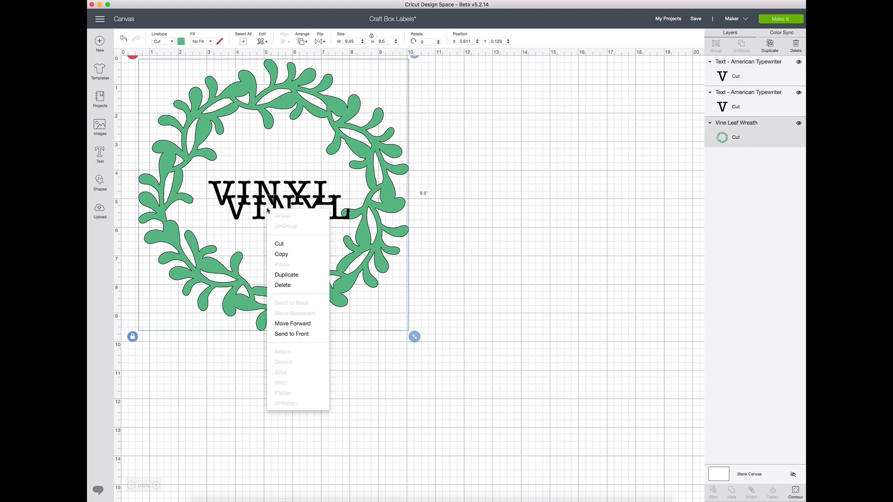
click(540, 207)
click(316, 215)
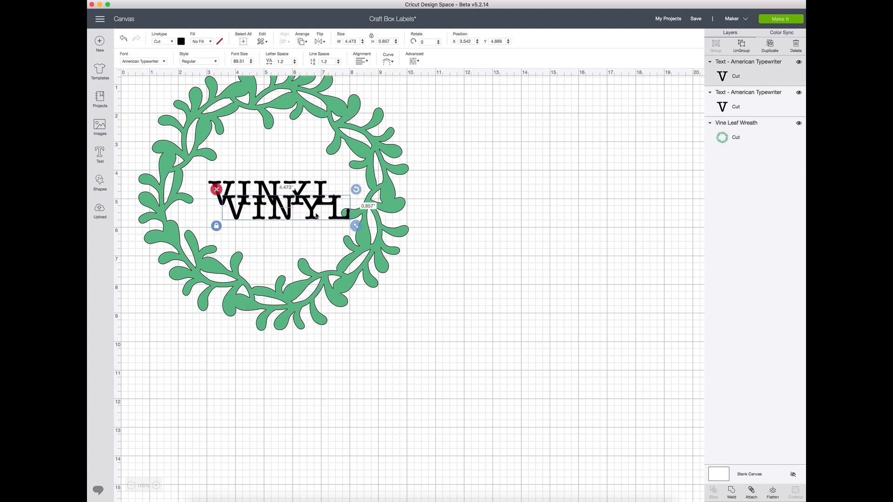
drag(316, 215, 531, 133)
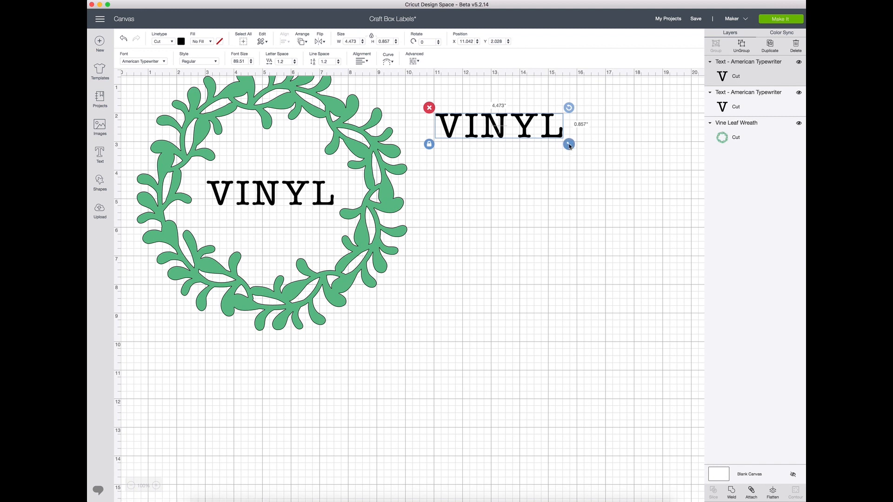
Enlarge the VINYL copy to about 5.18 inches wide and move it to X 11.5, Y 4.04
drag(570, 146, 592, 152)
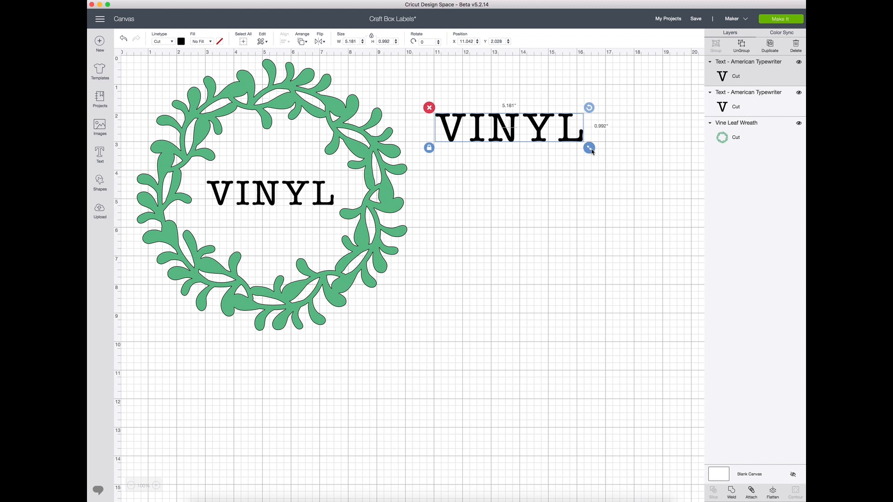
drag(592, 152, 593, 152)
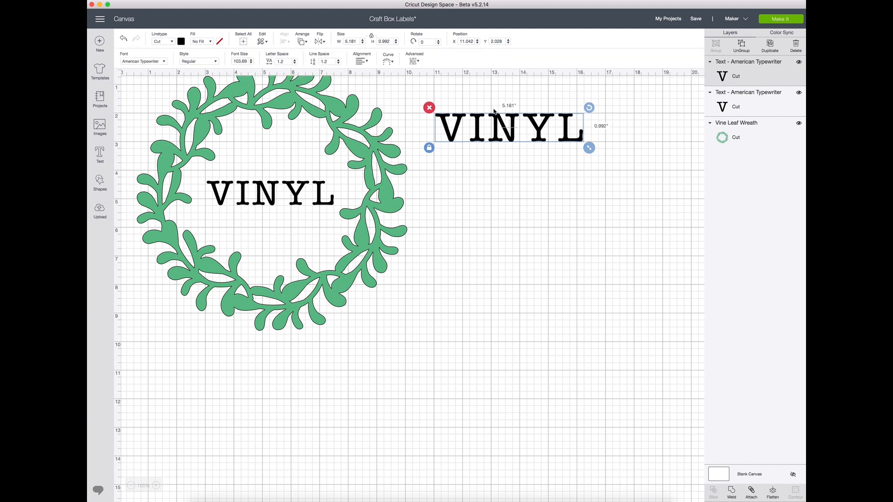
drag(479, 133, 490, 190)
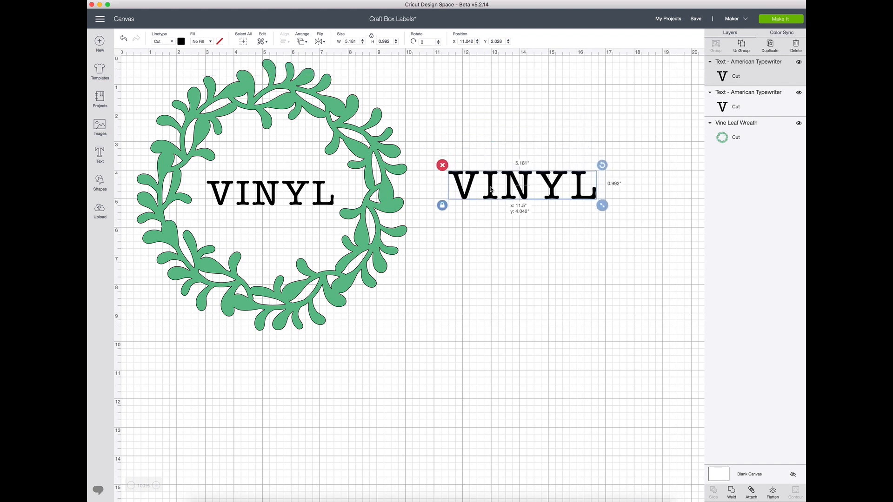
drag(492, 189, 491, 189)
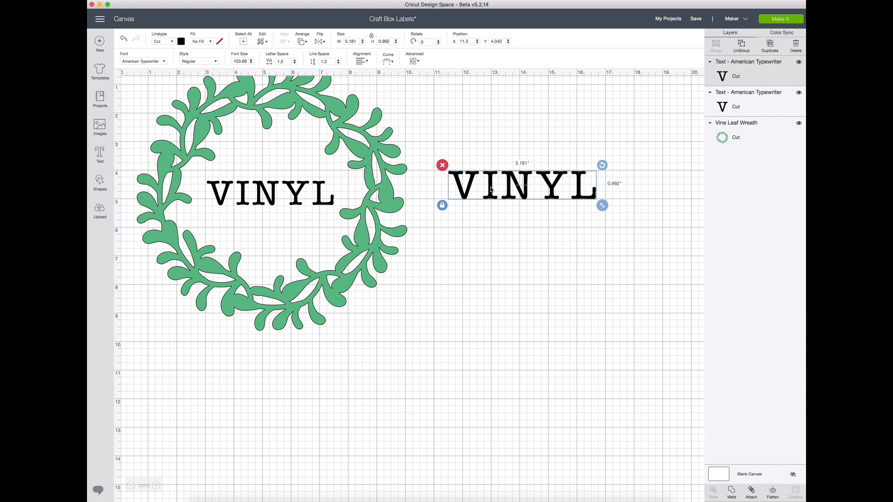
click(420, 291)
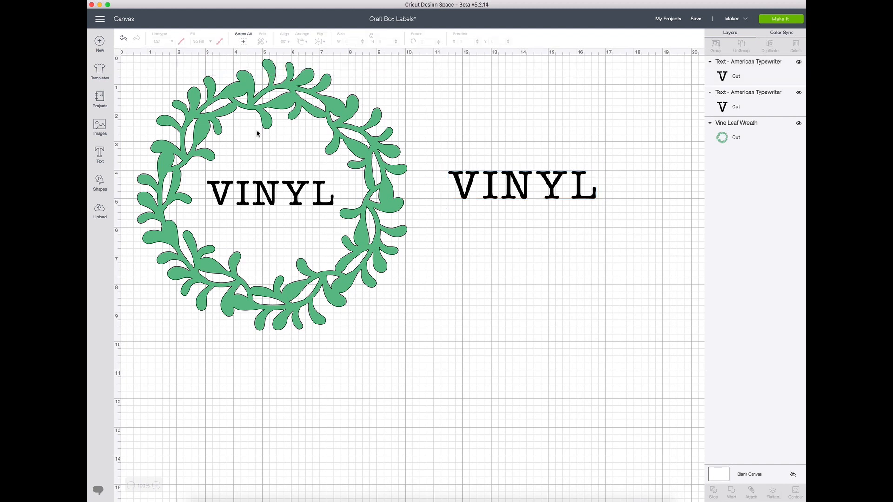
Weld the wreath and the VINYL text inside it into one shape
click(190, 112)
shift+click(275, 204)
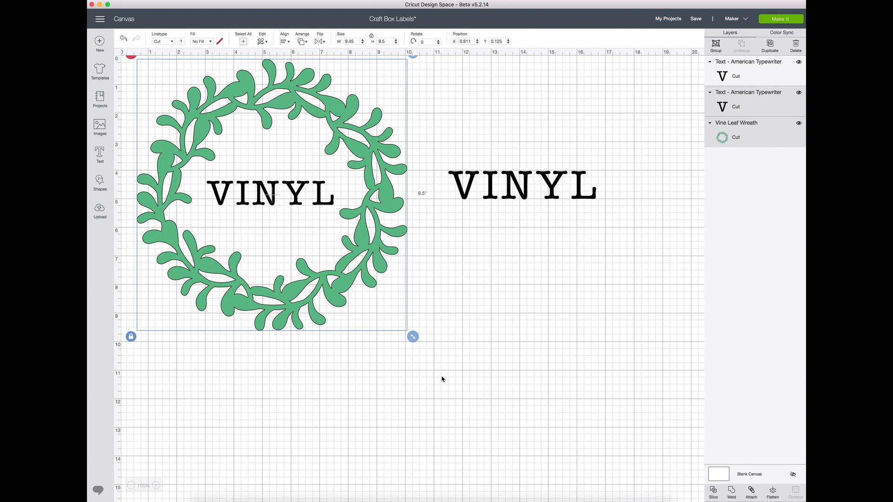
click(732, 492)
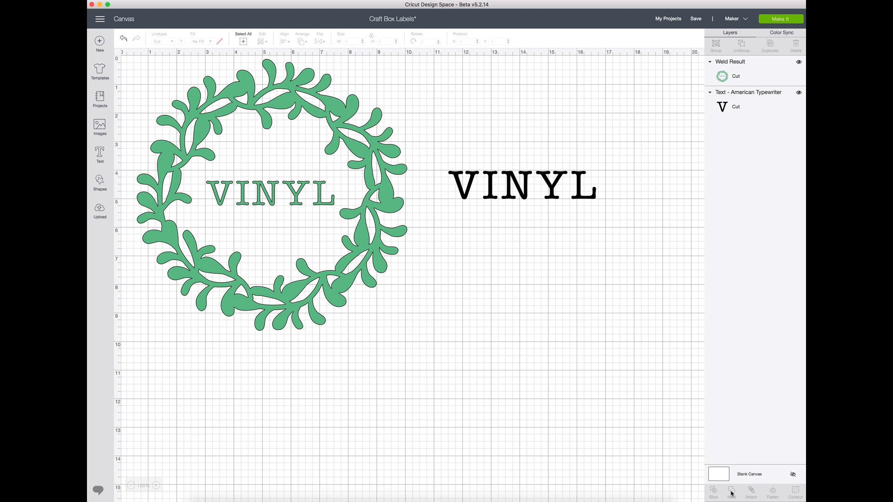
Change the material colour of the welded wreath design to light coral pink
scroll(442, 138, right, 1)
scroll(458, 199, left, 1)
scroll(460, 195, right, 1)
click(267, 91)
scroll(267, 91, up, 1)
click(182, 42)
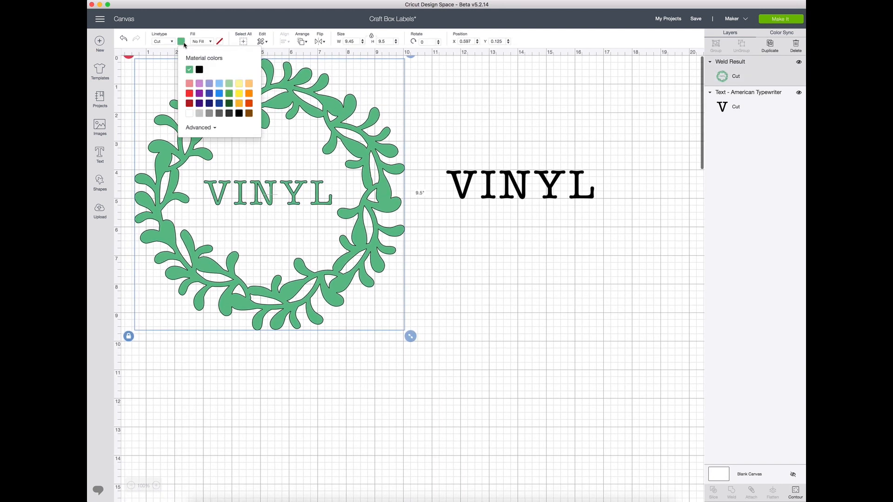
click(189, 84)
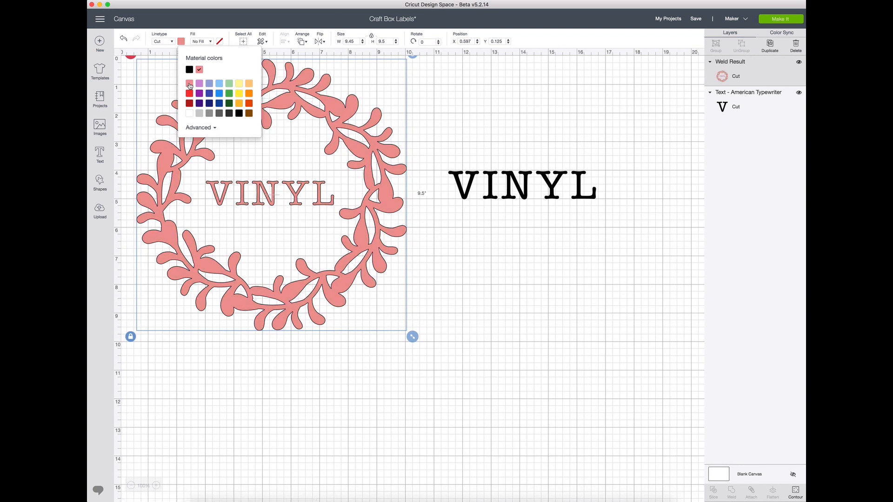
Give the separate VINYL text the same light coral pink material colour as the wreath design
click(528, 175)
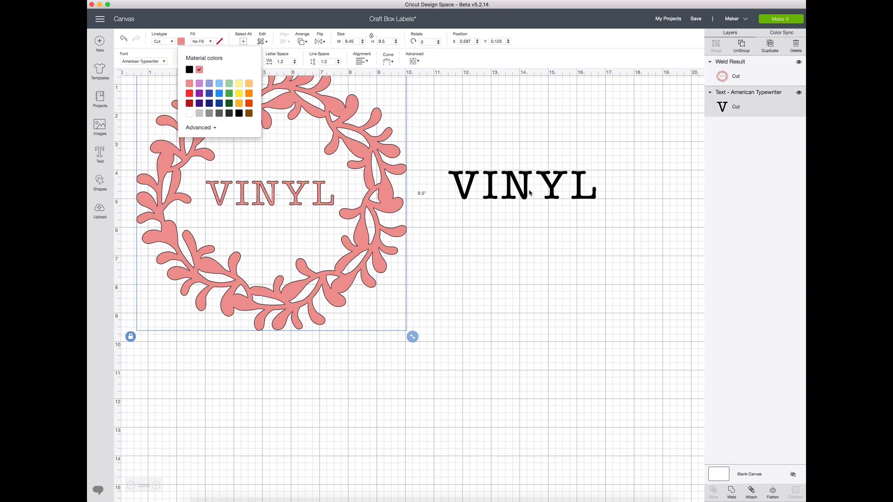
click(180, 43)
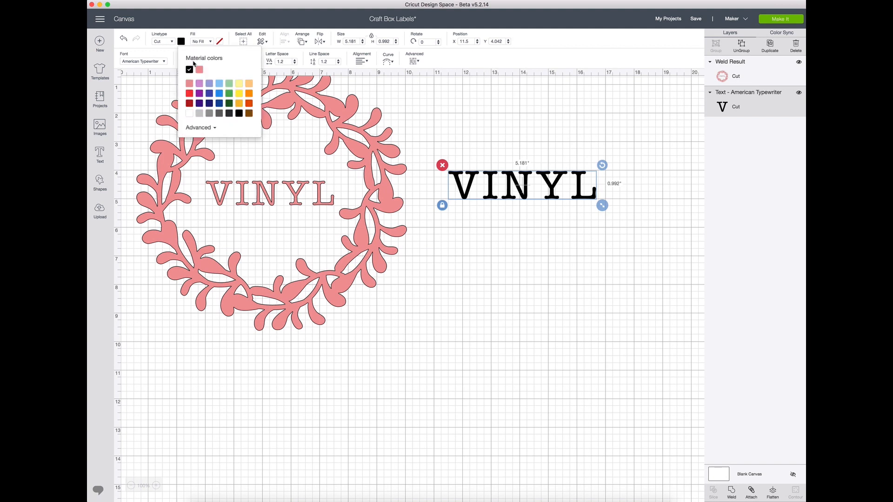
click(200, 73)
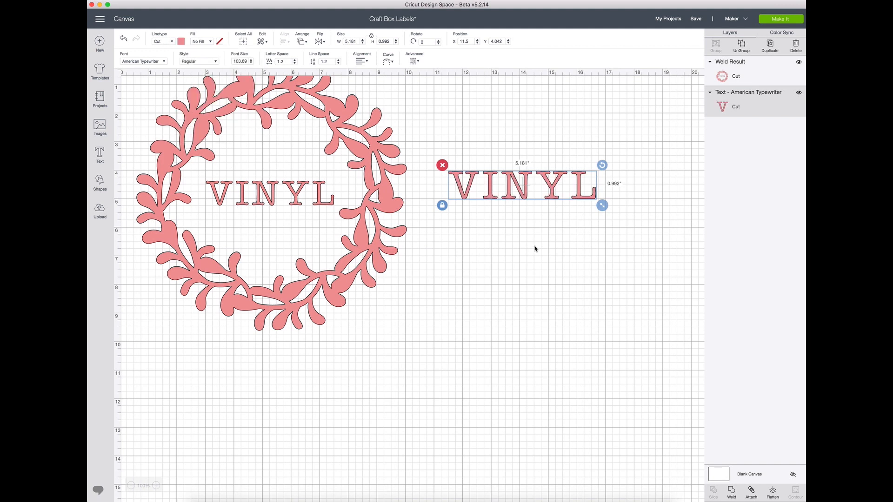
Change the material colour of the separate VINYL text to black
scroll(321, 207, left, 1)
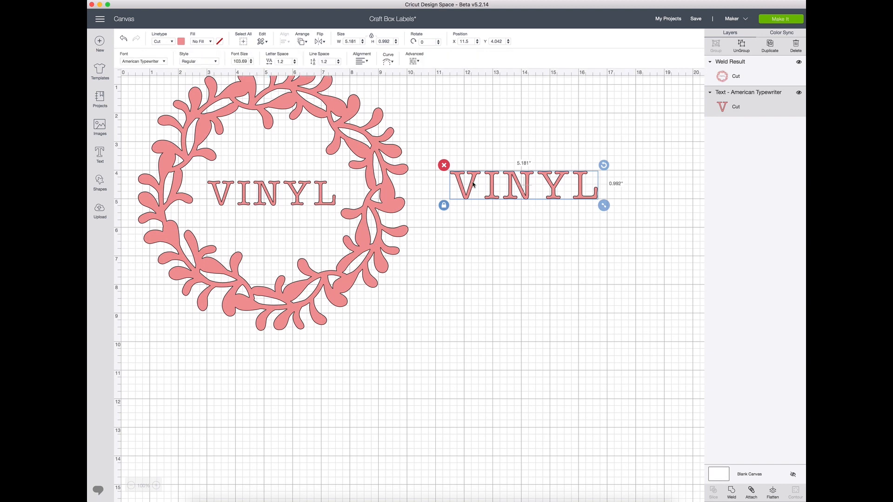
click(181, 41)
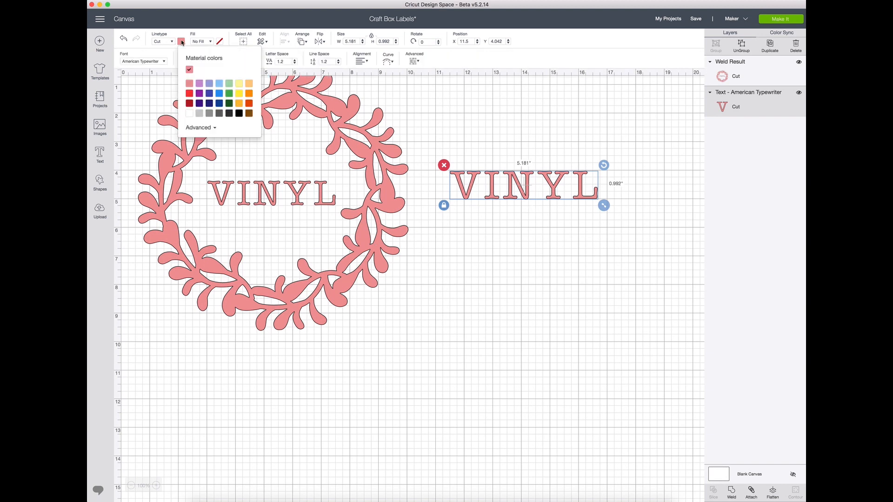
click(238, 113)
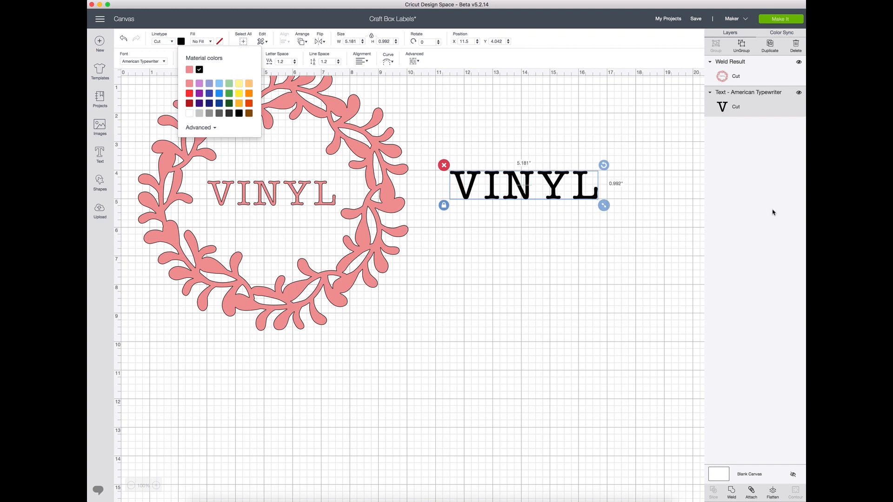
Preview the cutting mats, examine the wreath design's own mat, and return to the canvas
click(781, 21)
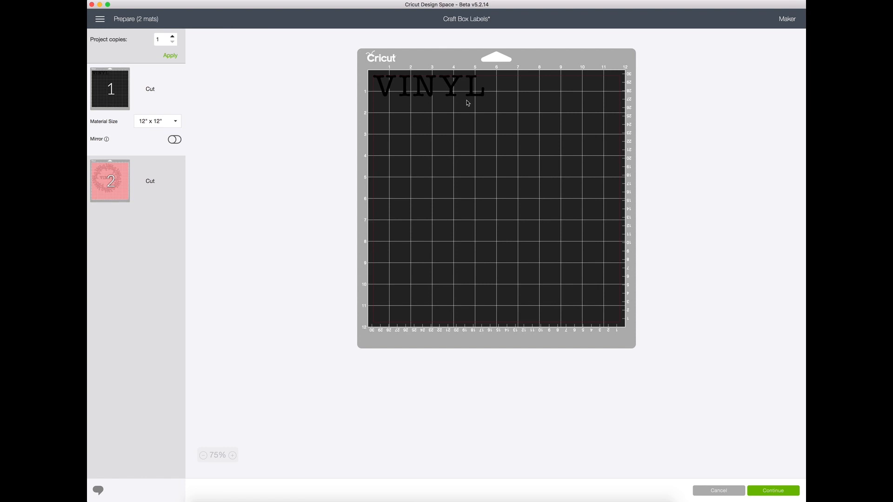
click(138, 196)
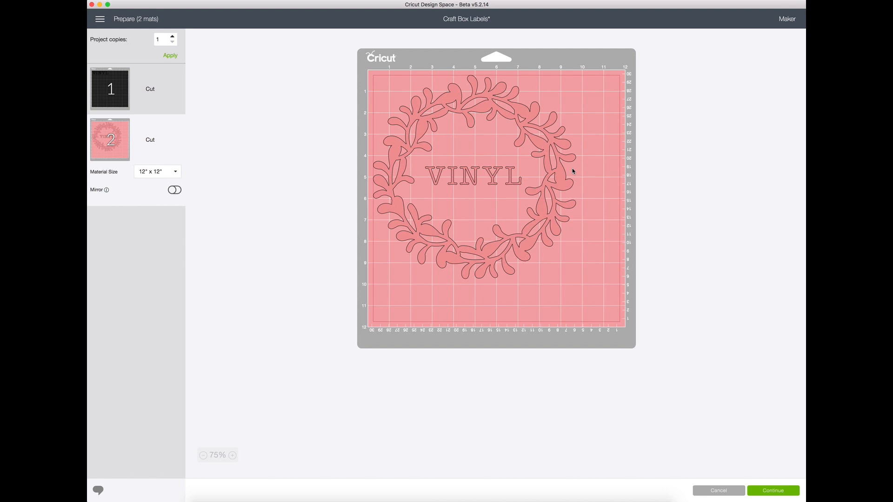
click(710, 493)
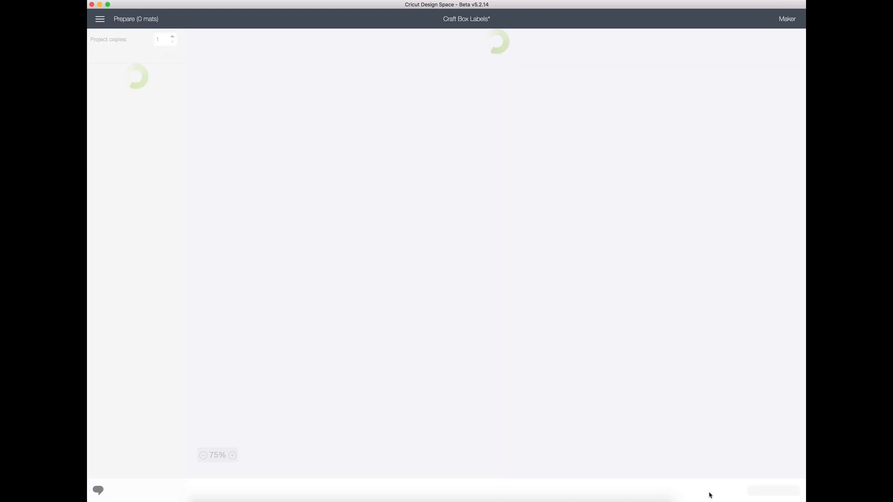
Set the separate VINYL text's material colour to the wreath's light coral pink, and preview the mat layout before returning to the canvas
click(501, 191)
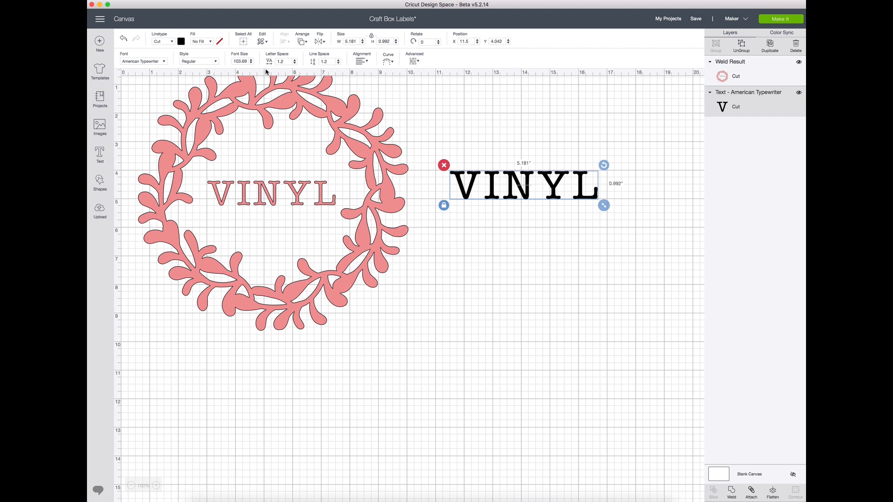
click(181, 42)
click(200, 70)
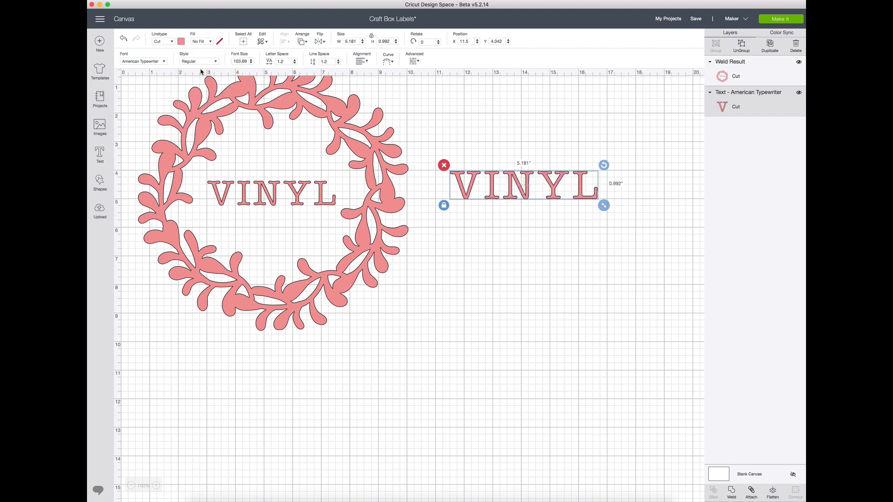
click(778, 21)
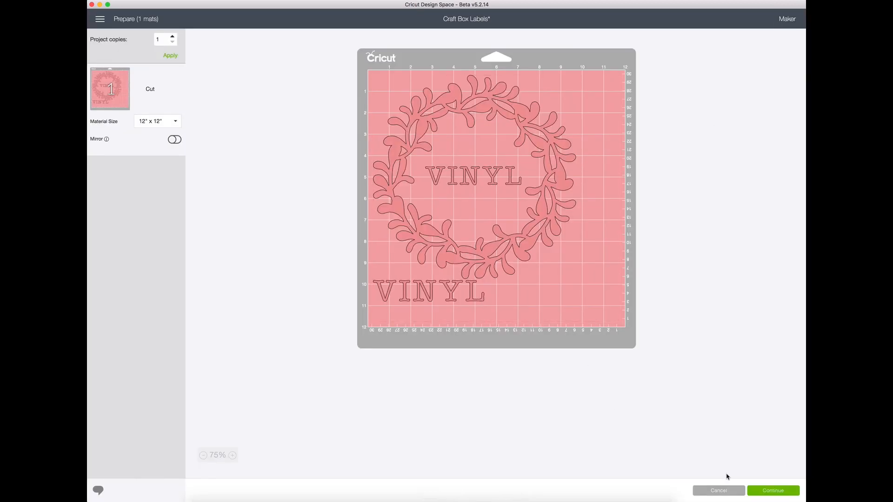
click(719, 491)
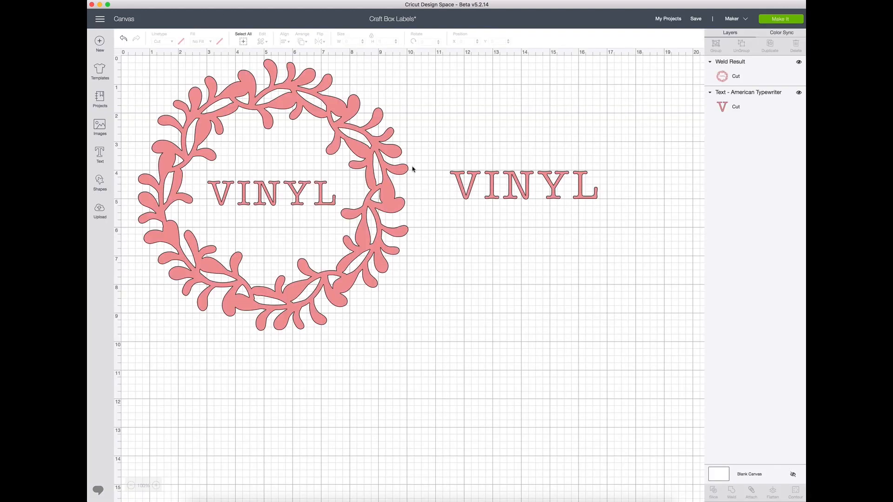
Shrink the separate VINYL text to about 4.9 inches wide and move it to about X 11.33, Y 4.01
click(534, 197)
drag(605, 207, 597, 203)
drag(542, 180, 537, 180)
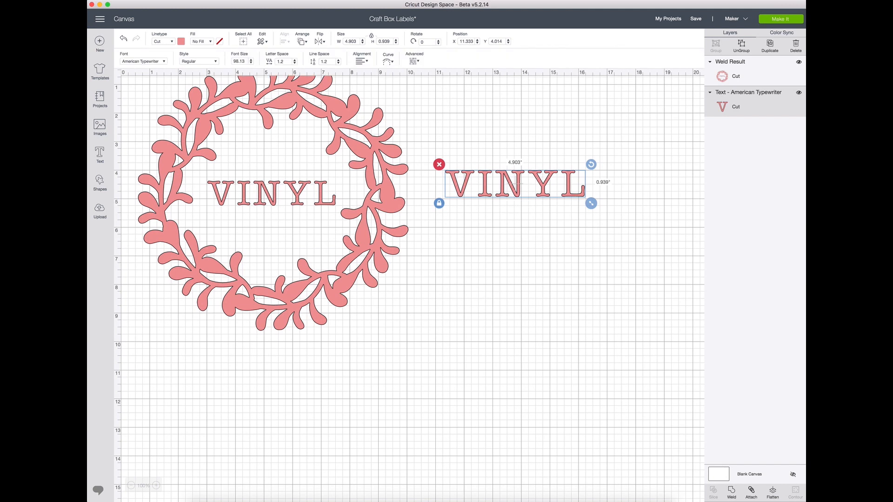
On the cutting mat, rotate the separate VINYL text 90 degrees clockwise and place it beside the wreath between about 10 and 11 inches
click(789, 19)
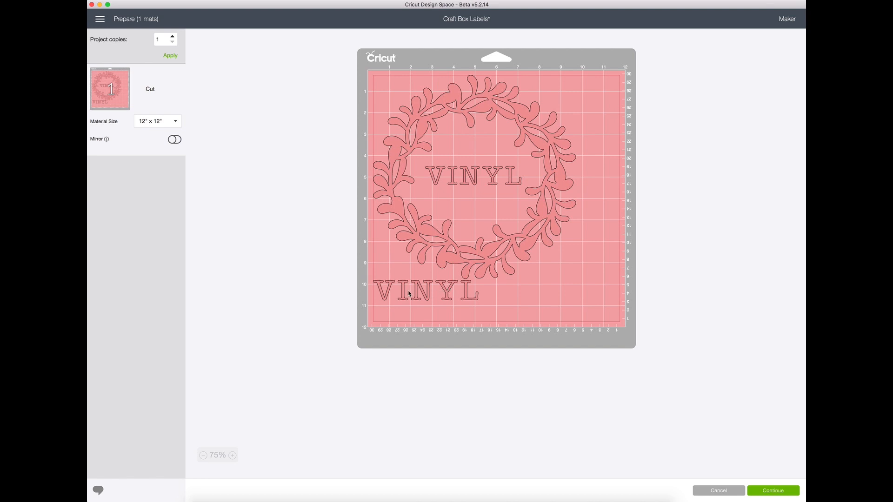
drag(415, 296, 561, 142)
drag(625, 122, 585, 195)
drag(566, 143, 593, 143)
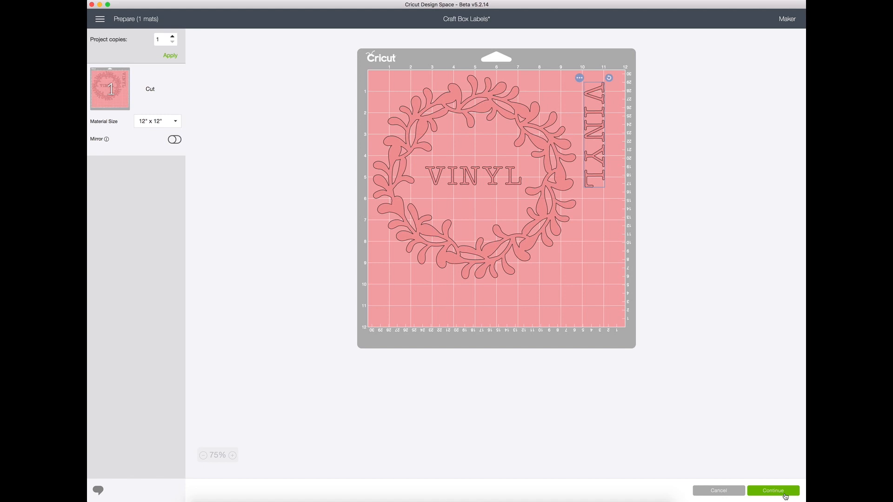
Proceed to the cut setup with this mat layout and set the cutting material to Vinyl
click(785, 496)
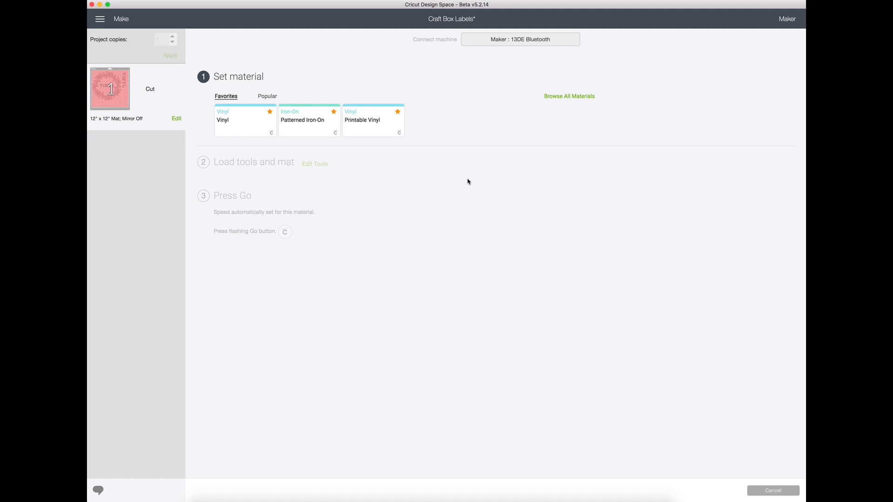
click(242, 123)
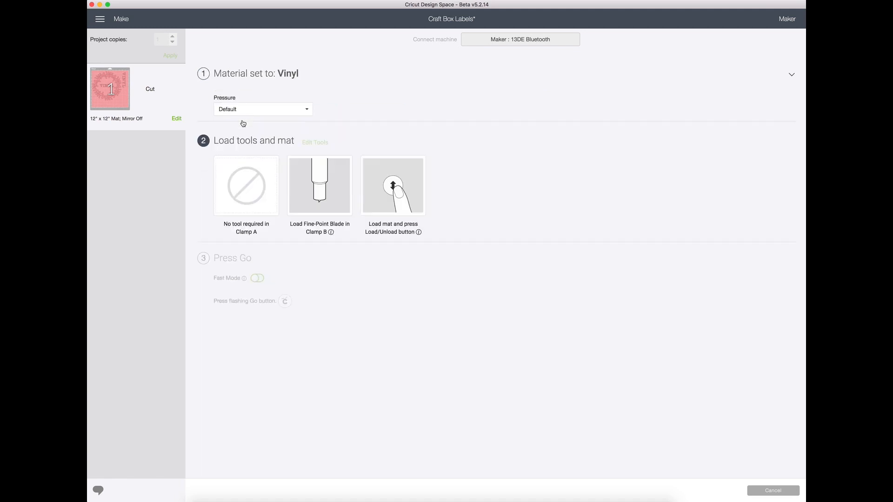